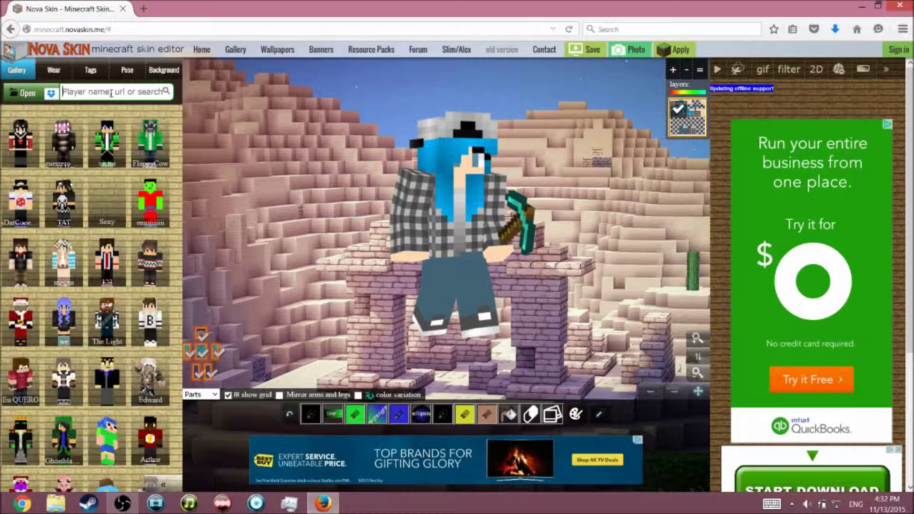
- Search the gallery for the skin author's name and load the goggled, dark-coated skin onto the model
{"action": "type", "text": "dan"}
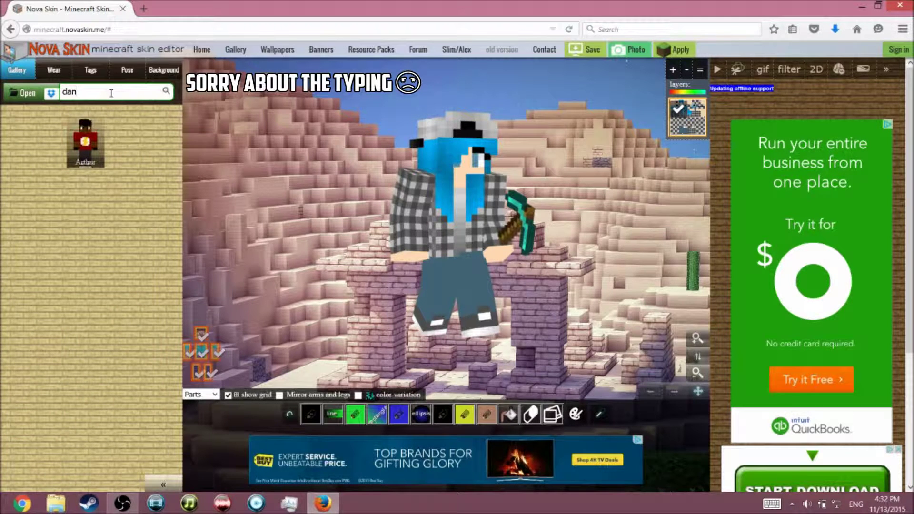
{"action": "type", "text": "tdm"}
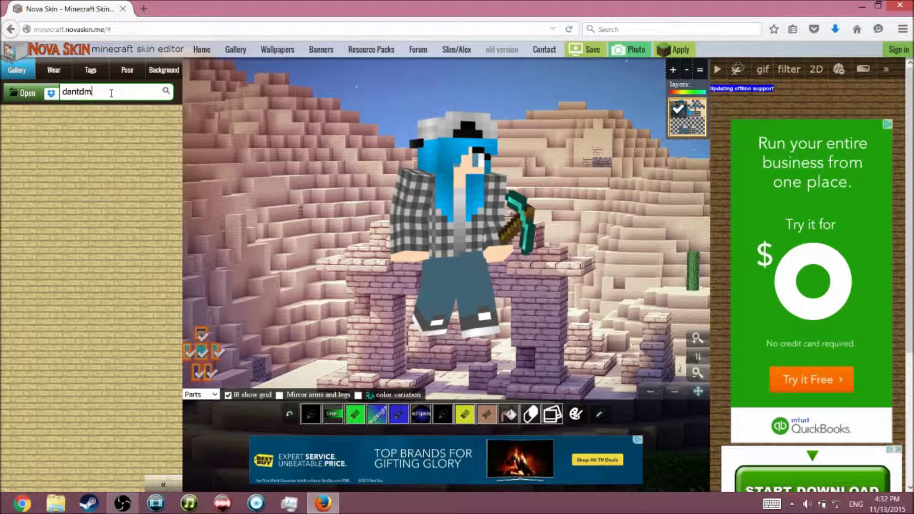
{"action": "key", "text": "BackSpace"}
{"action": "key", "text": "BackSpace"}
{"action": "key", "text": "BackSpace"}
{"action": "key", "text": "BackSpace"}
{"action": "type", "text": "thediamondminecart"}
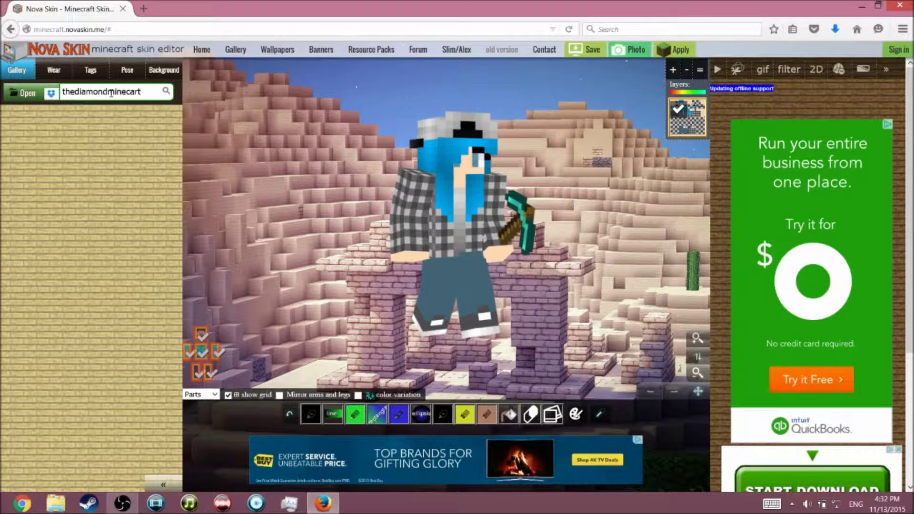
{"action": "key", "text": "Return"}
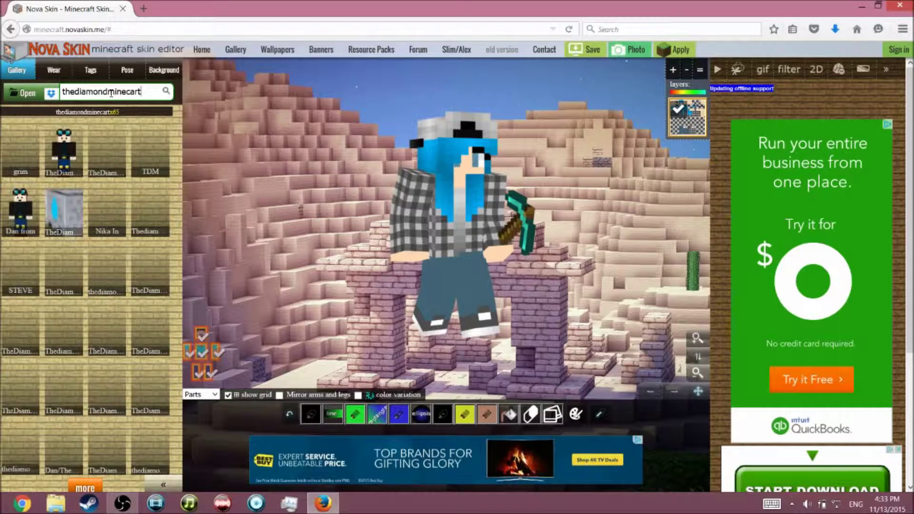
{"action": "mouse_move", "coordinate": [64, 153]}
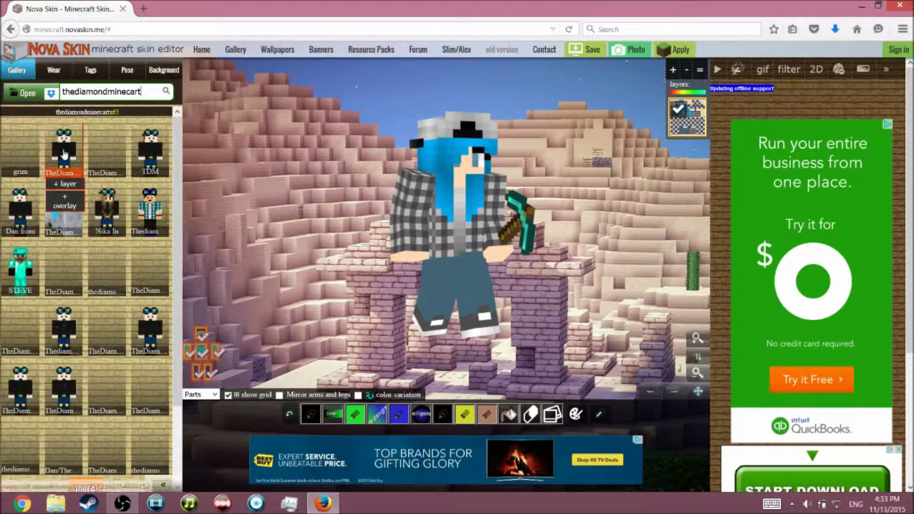
{"action": "left_click", "coordinate": [64, 154]}
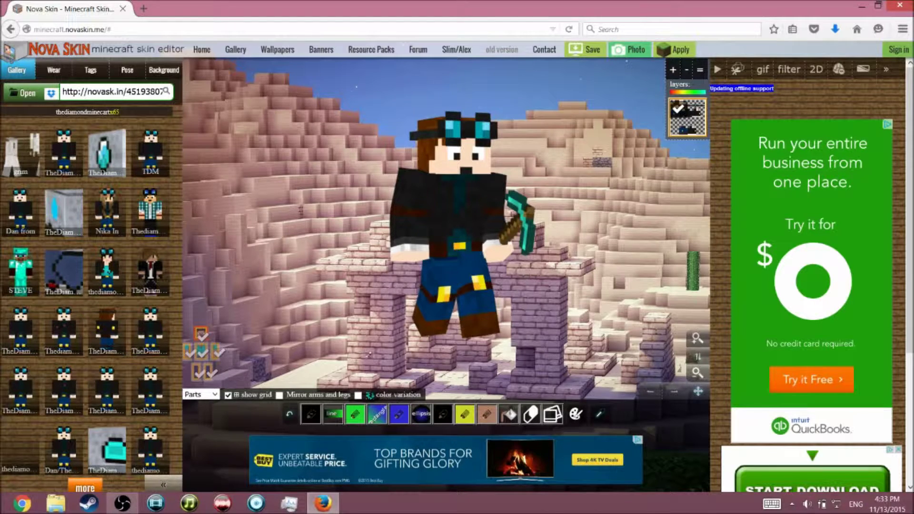
- Open IMG_3026 from Pictures > My Pictures > Minecraft as a second skin layer
{"action": "left_click", "coordinate": [31, 93]}
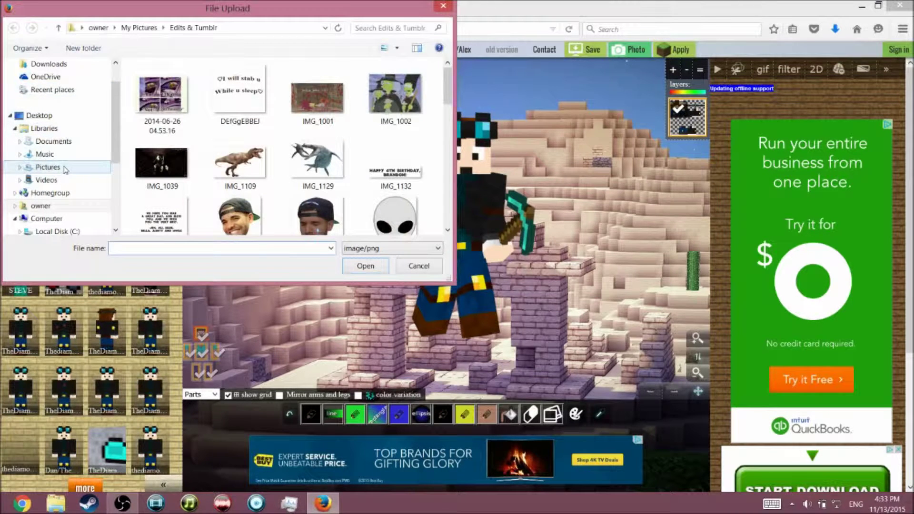
{"action": "left_click", "coordinate": [20, 168]}
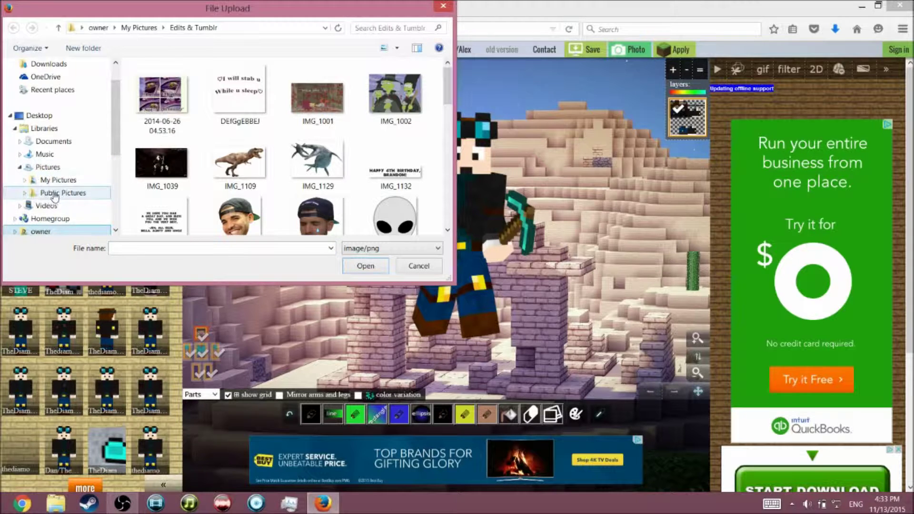
{"action": "left_click", "coordinate": [24, 180]}
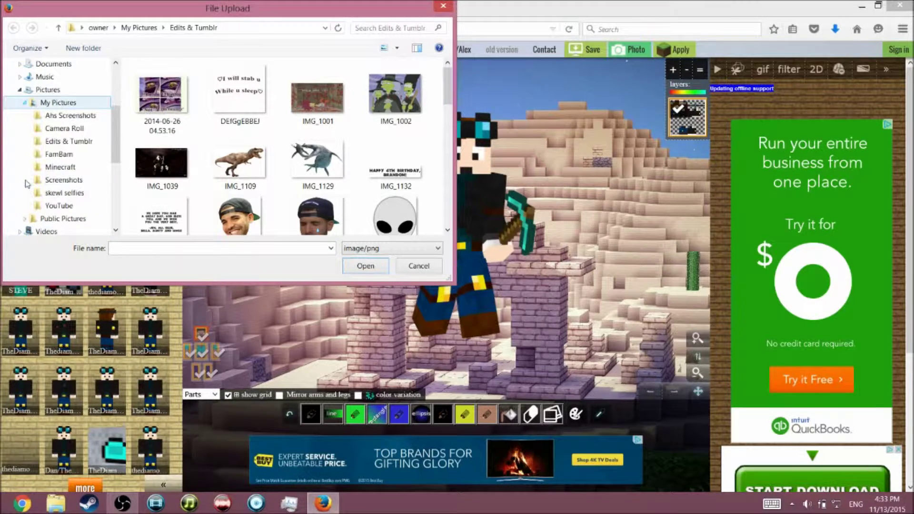
{"action": "left_click", "coordinate": [65, 168]}
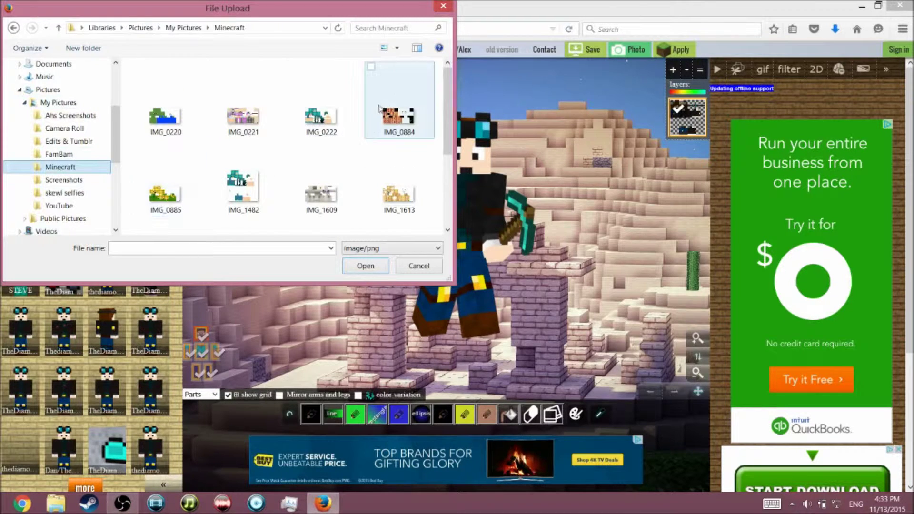
{"action": "left_click_drag", "start_coordinate": [445, 114], "coordinate": [445, 169]}
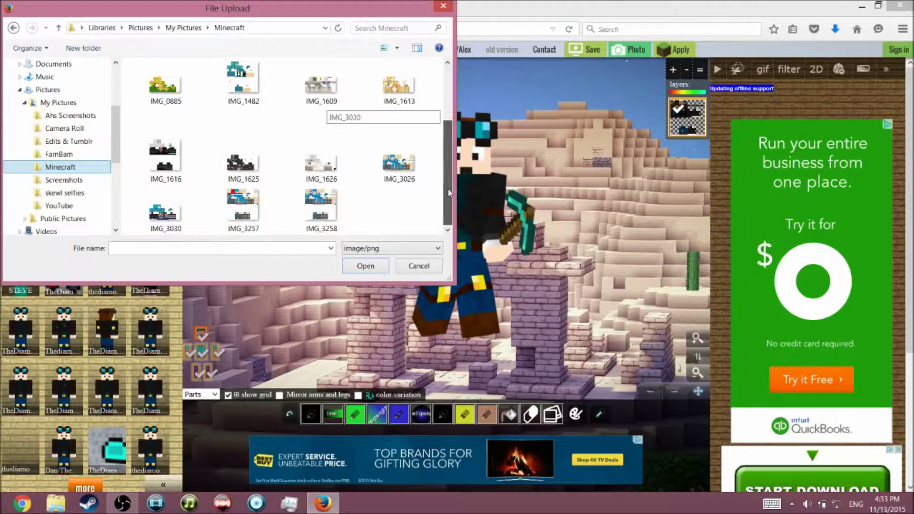
{"action": "left_click", "coordinate": [400, 164]}
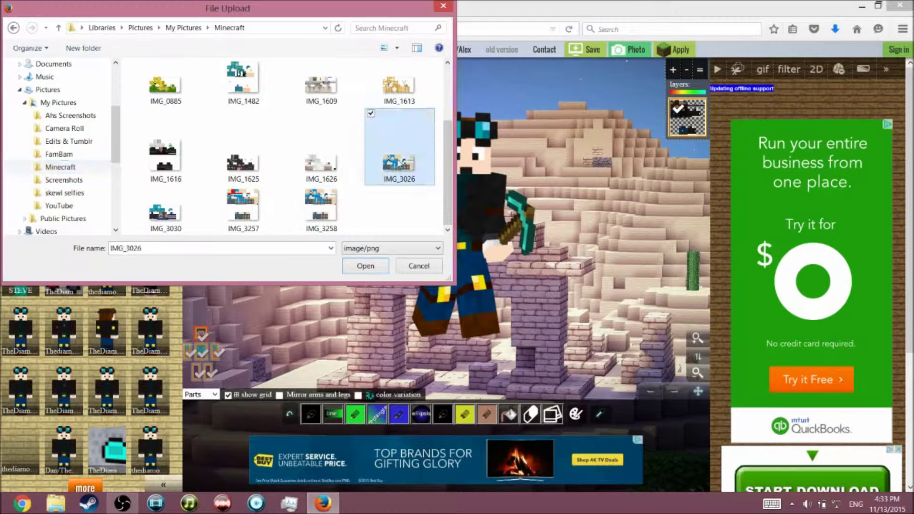
{"action": "left_click", "coordinate": [366, 265]}
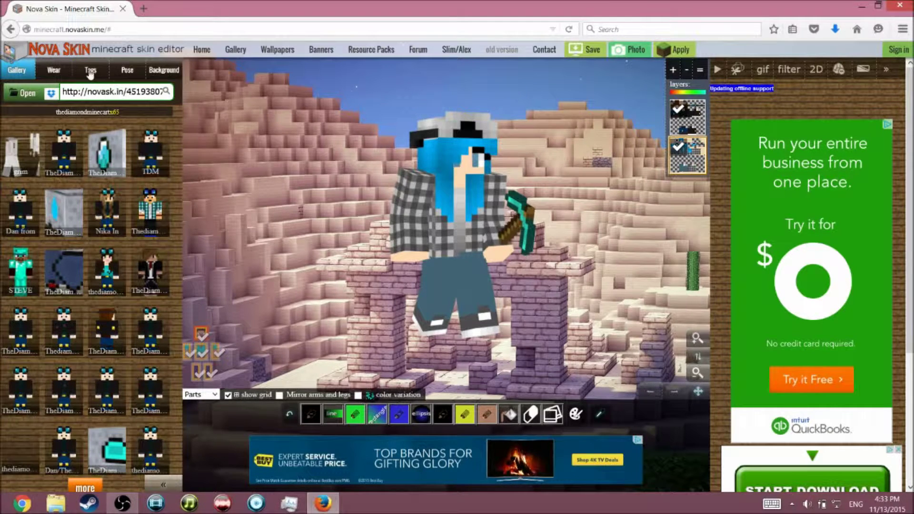
- In the Pose tab, rotate the character's body to face forward
{"action": "left_click", "coordinate": [126, 71]}
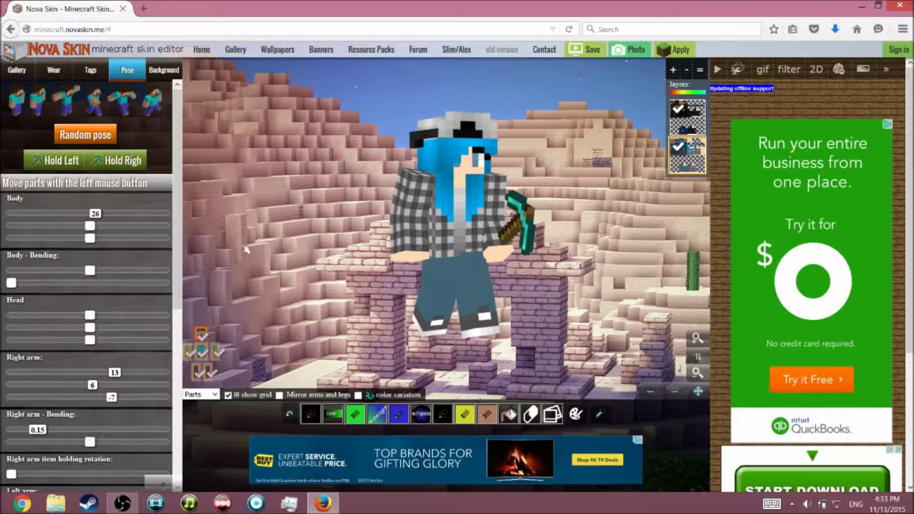
{"action": "left_click_drag", "start_coordinate": [364, 243], "coordinate": [315, 242]}
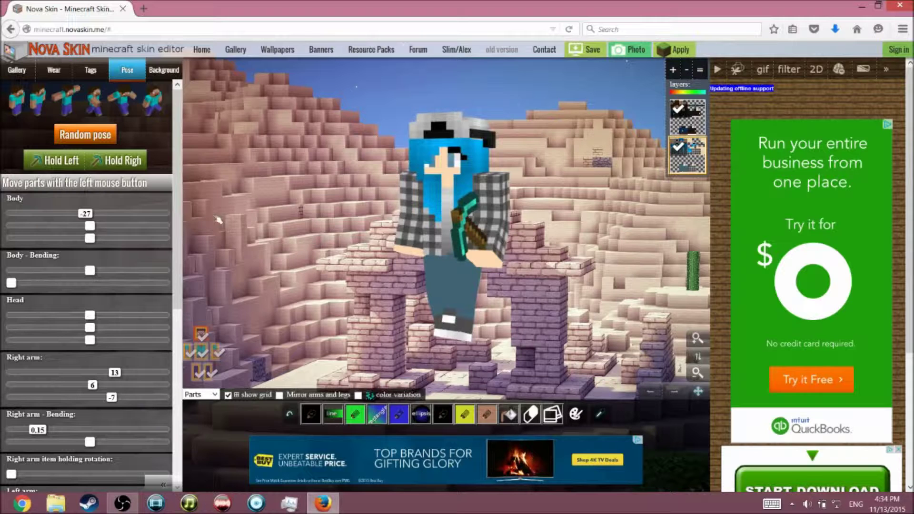
{"action": "left_click_drag", "start_coordinate": [181, 304], "coordinate": [171, 481]}
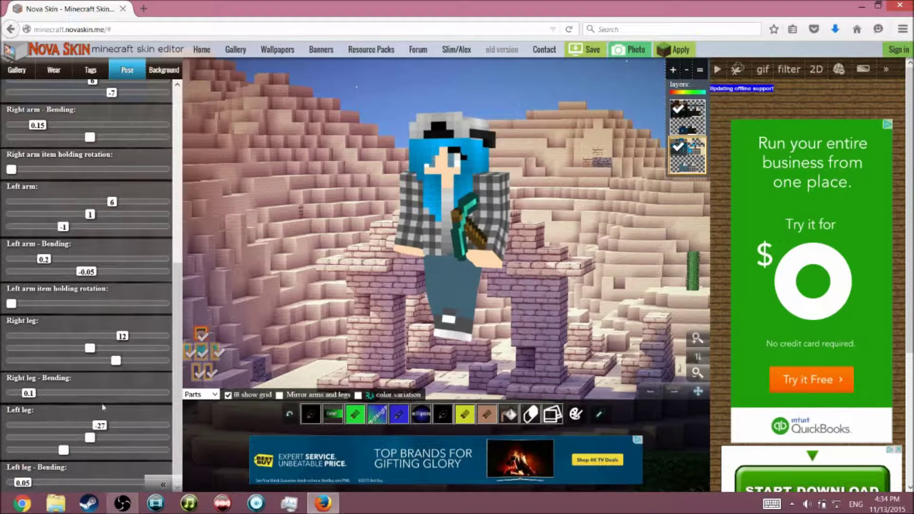
{"action": "left_click_drag", "start_coordinate": [173, 437], "coordinate": [174, 257]}
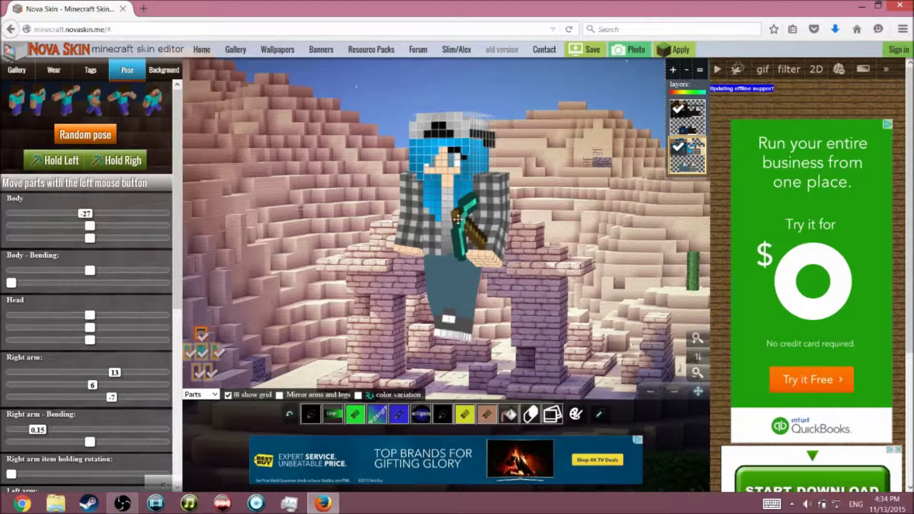
- Toggle the layer visibility checkmarks for the goggled and blue-haired skin layers
{"action": "left_click", "coordinate": [677, 112]}
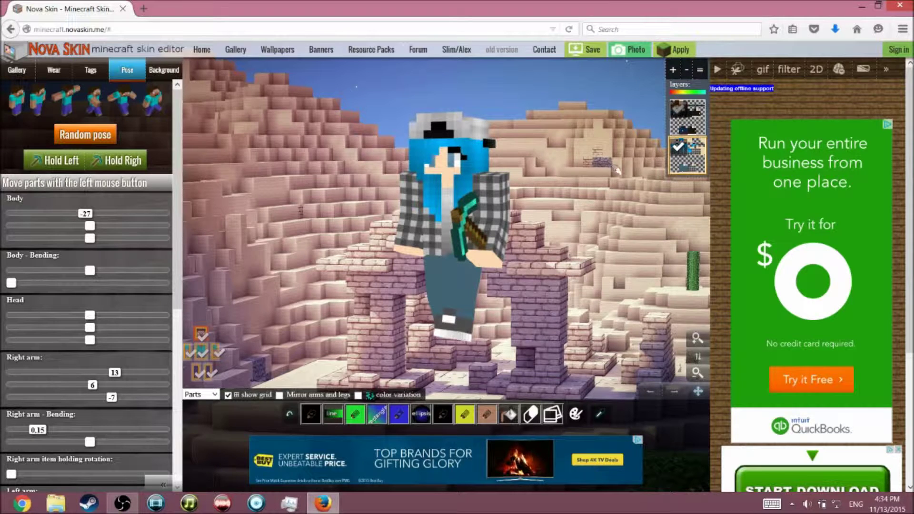
{"action": "left_click", "coordinate": [675, 146]}
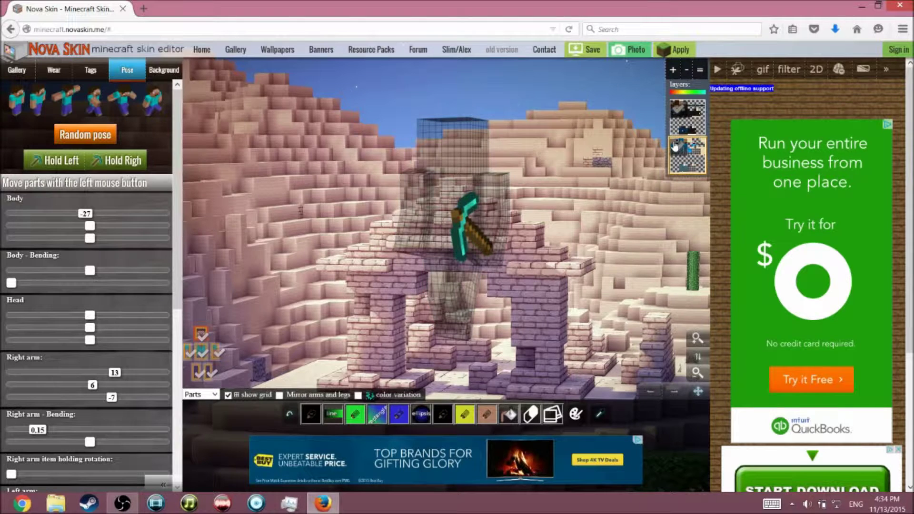
{"action": "left_click", "coordinate": [677, 108]}
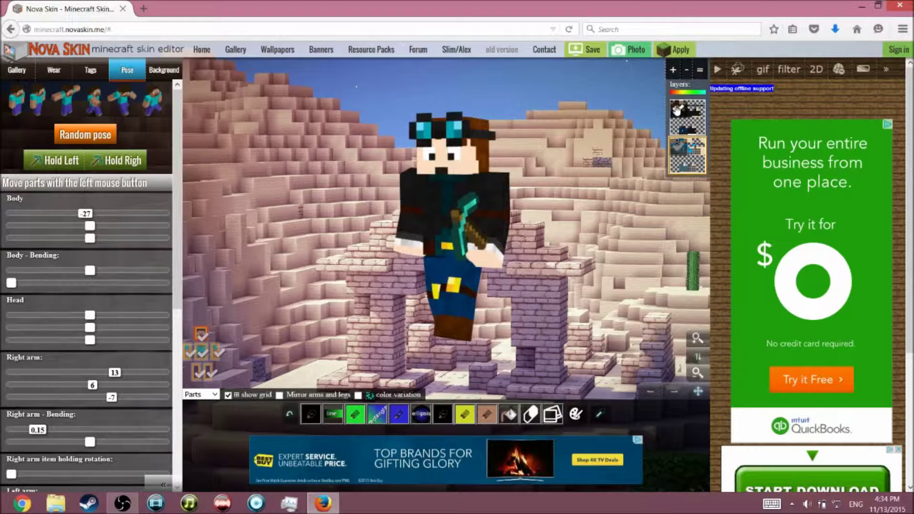
{"action": "left_click", "coordinate": [677, 109]}
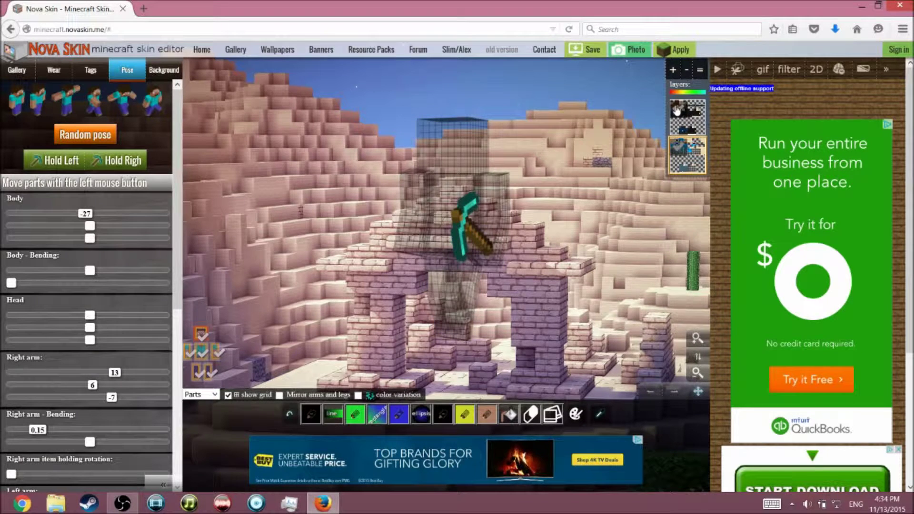
{"action": "left_click", "coordinate": [677, 144]}
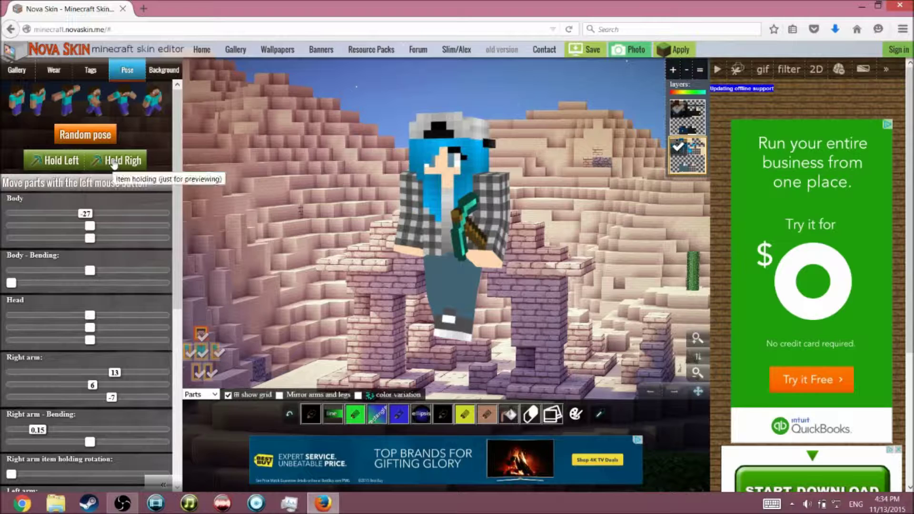
- Make the left hand hold a diamond pickaxe instead of a diamond, then render a photo
{"action": "left_click", "coordinate": [65, 164]}
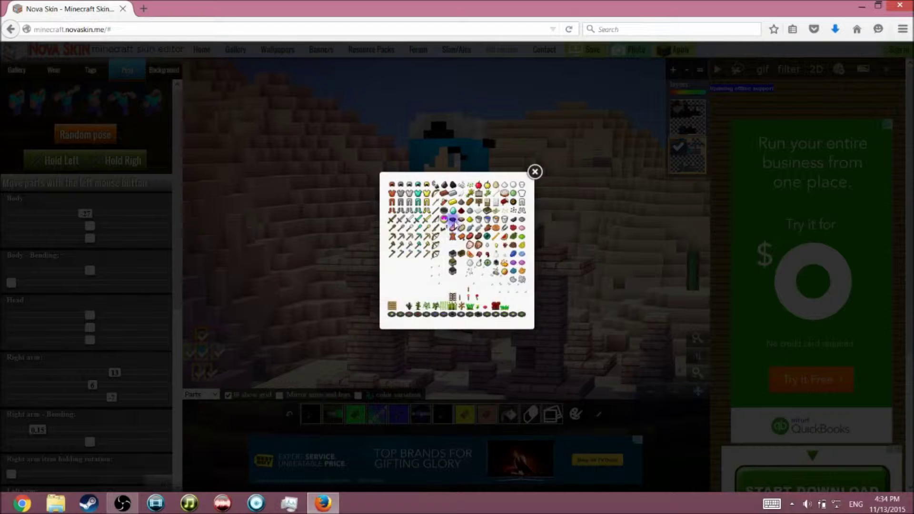
{"action": "left_click", "coordinate": [454, 212]}
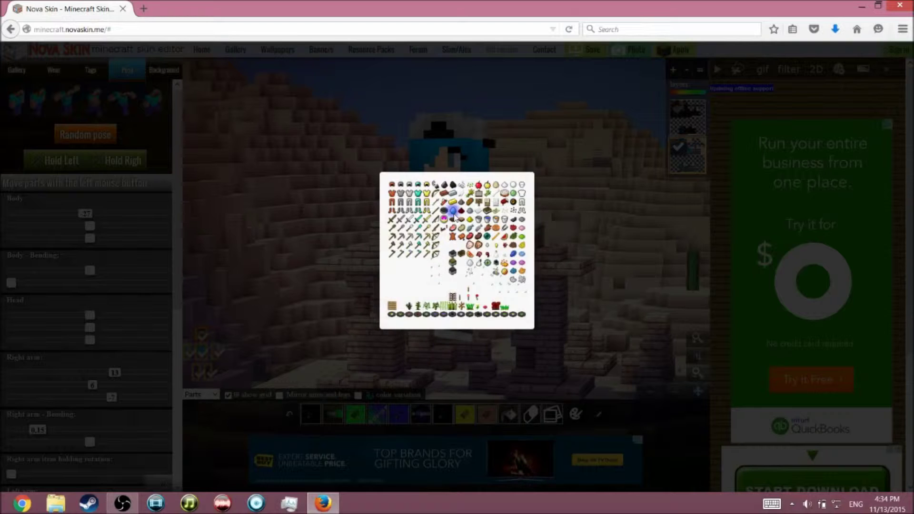
{"action": "left_click", "coordinate": [321, 270]}
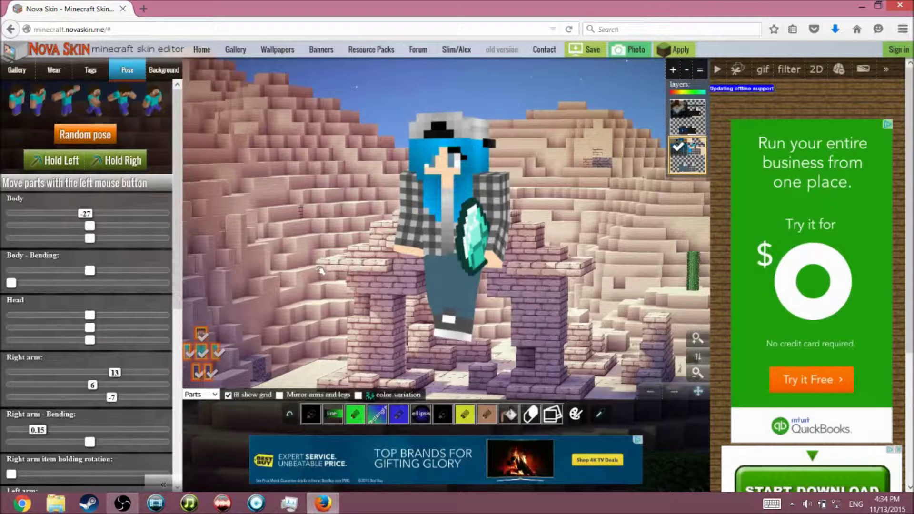
{"action": "left_click", "coordinate": [79, 162]}
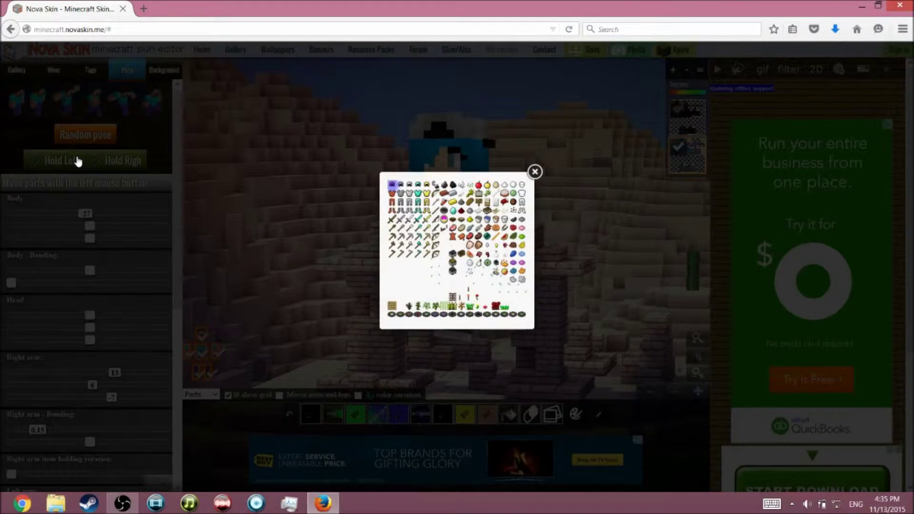
{"action": "left_click", "coordinate": [416, 255]}
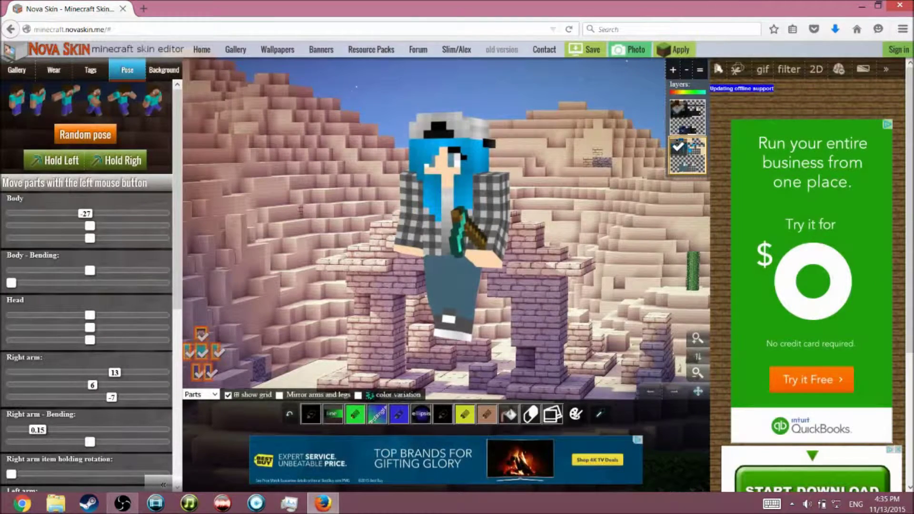
{"action": "left_click", "coordinate": [635, 57]}
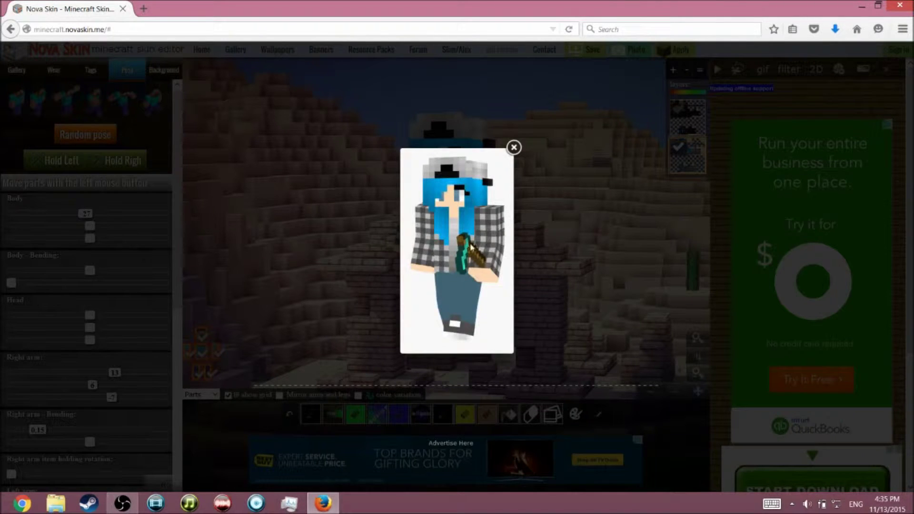
- Save the rendered image to the Desktop as 'dhoe' and close the photo preview
{"action": "right_click", "coordinate": [466, 246]}
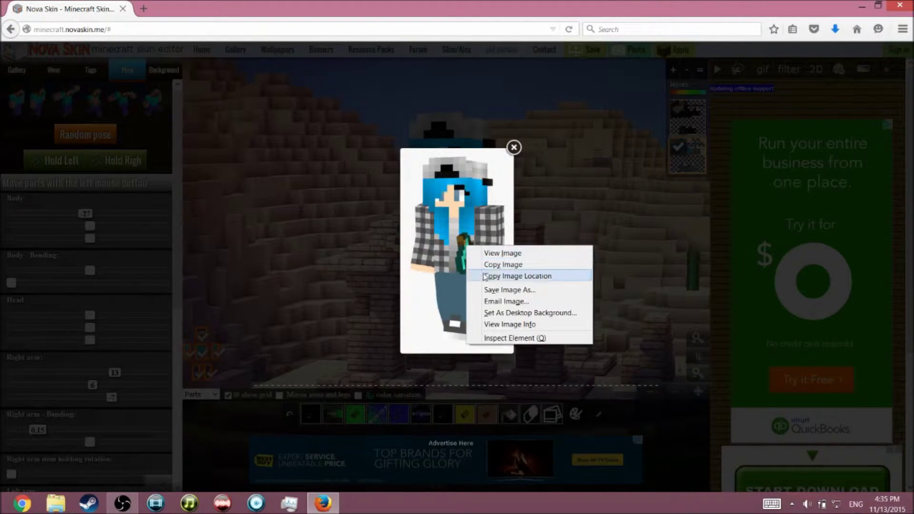
{"action": "left_click", "coordinate": [497, 290]}
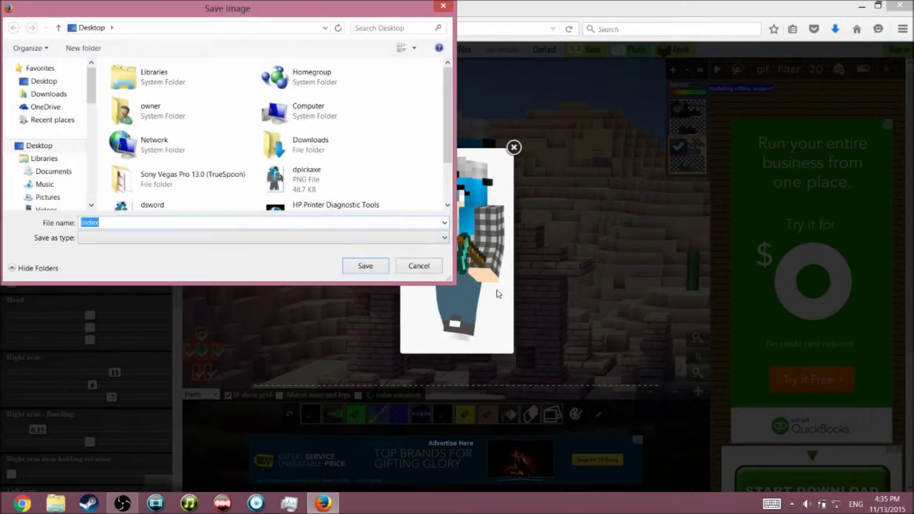
{"action": "key", "text": "BackSpace"}
{"action": "type", "text": "d"}
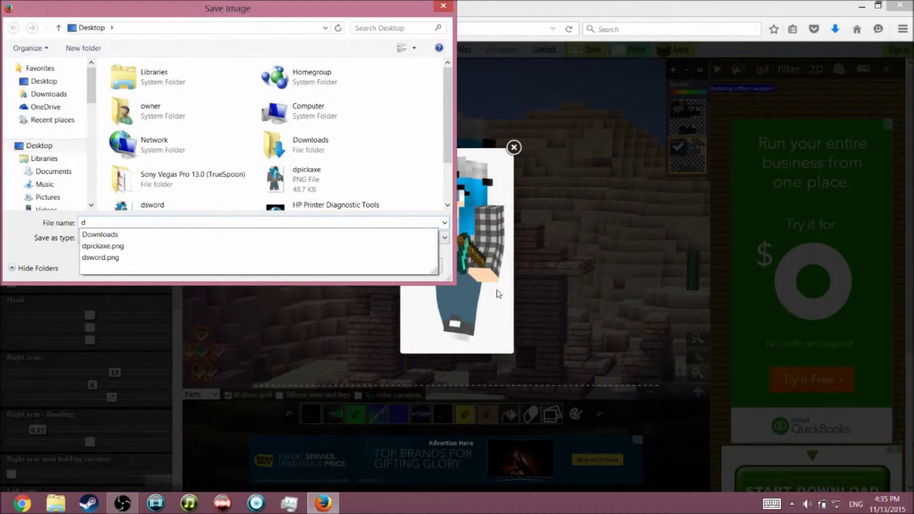
{"action": "type", "text": "hoe"}
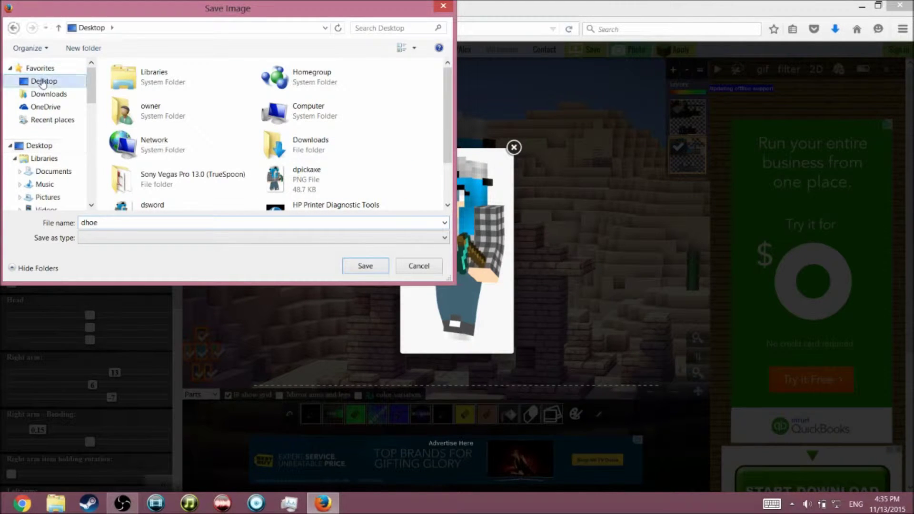
{"action": "left_click", "coordinate": [358, 266]}
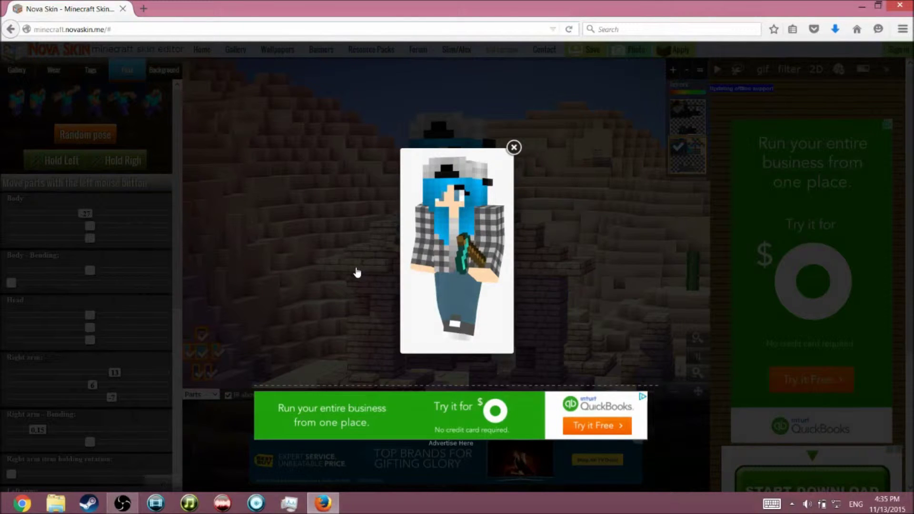
{"action": "left_click", "coordinate": [514, 149]}
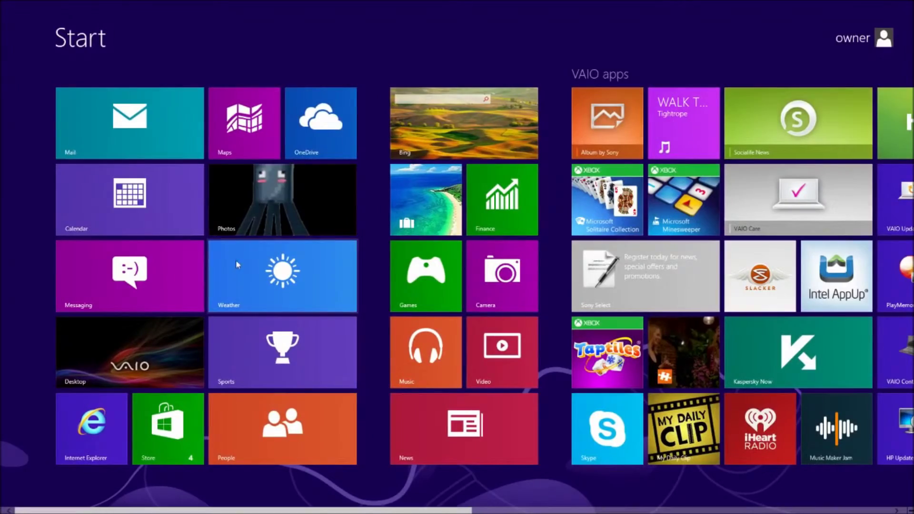
- Use the Start screen's Desktop tile to bring the Nova Skin editor back
{"action": "left_click", "coordinate": [156, 358]}
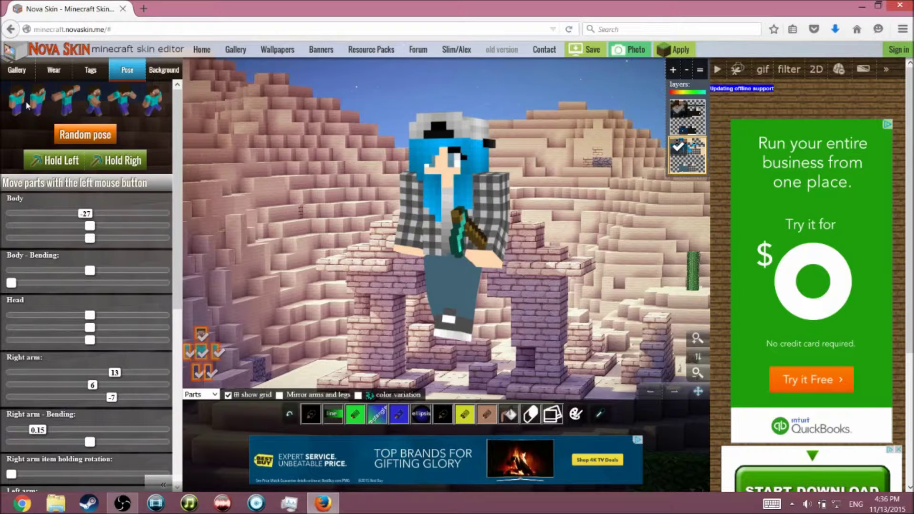
- Look through the Background, Pose and Wear tabs, then show the skin Gallery
{"action": "left_click", "coordinate": [164, 72]}
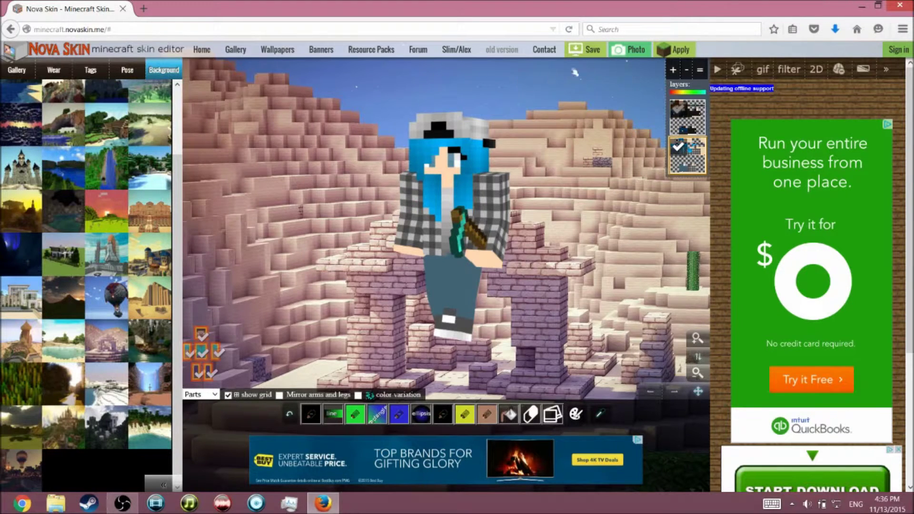
{"action": "left_click", "coordinate": [633, 49]}
{"action": "left_click", "coordinate": [132, 74]}
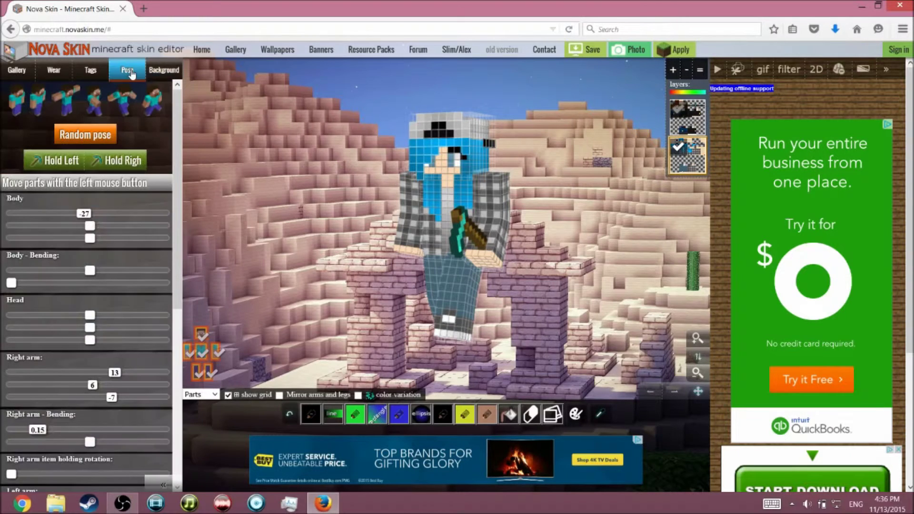
{"action": "left_click", "coordinate": [64, 70]}
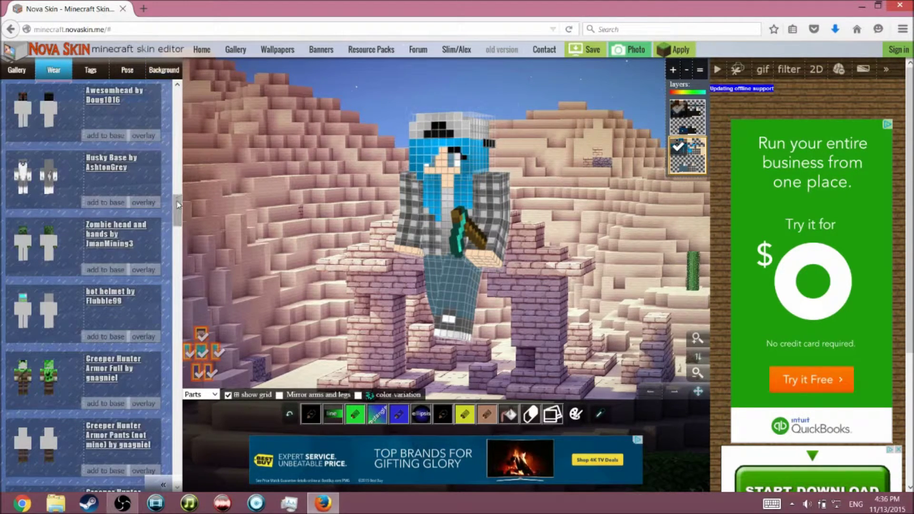
{"action": "left_click_drag", "start_coordinate": [178, 203], "coordinate": [156, 97]}
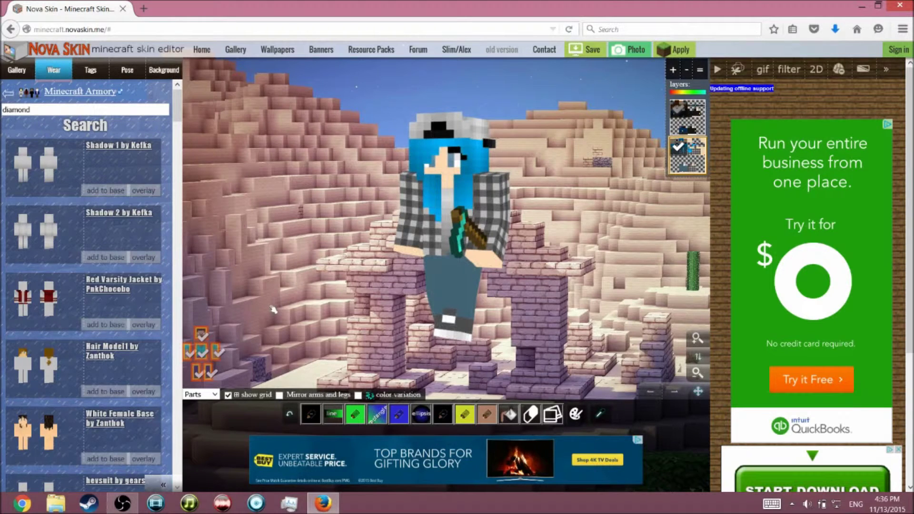
{"action": "left_click", "coordinate": [32, 71]}
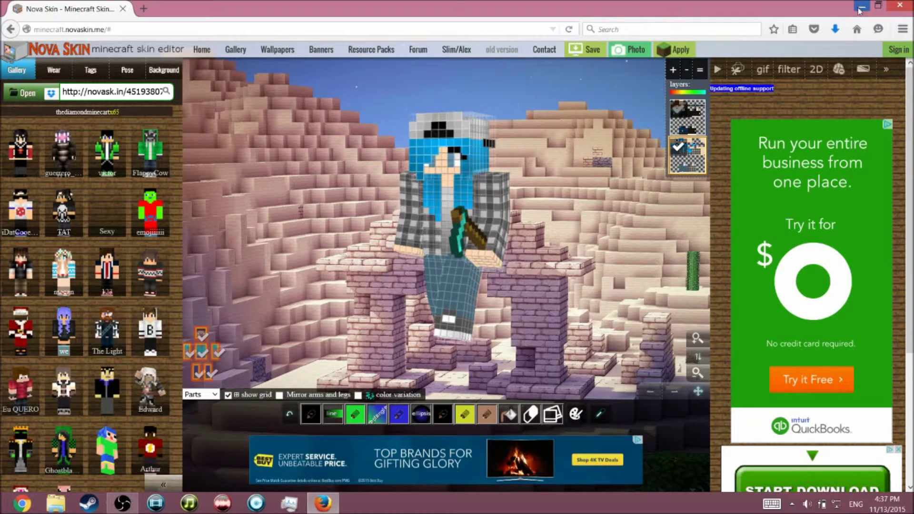
- Reveal the desktop, view the saved dhoe picture in Photos, then close it
{"action": "key", "text": "super+d"}
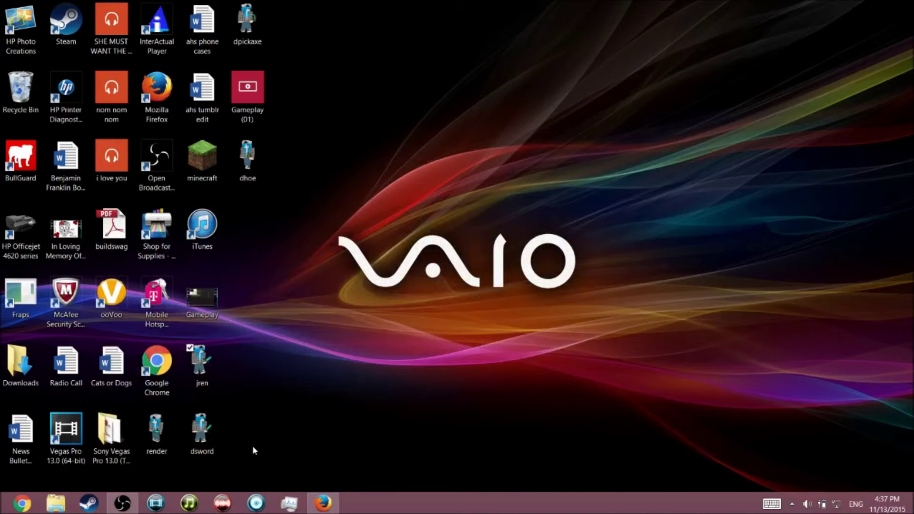
{"action": "double_click", "coordinate": [250, 157]}
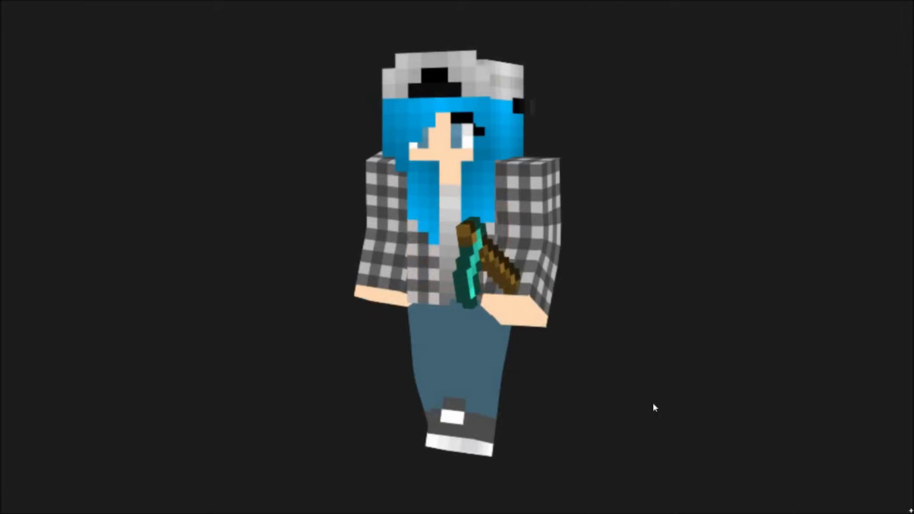
{"action": "left_click_drag", "start_coordinate": [461, 4], "coordinate": [229, 499]}
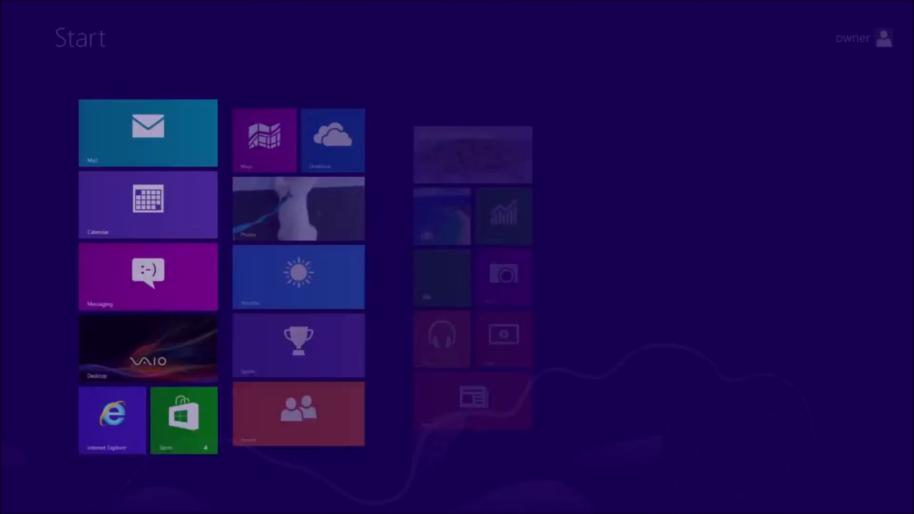
{"action": "left_click", "coordinate": [159, 318]}
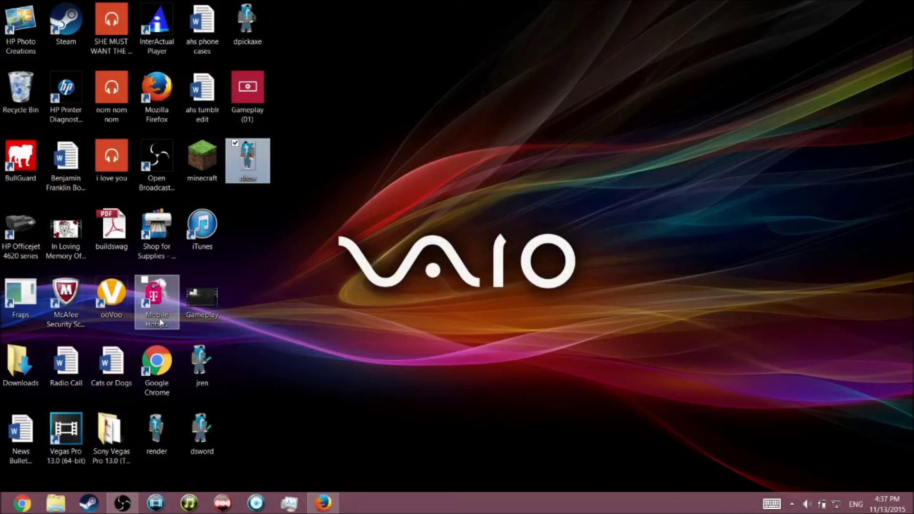